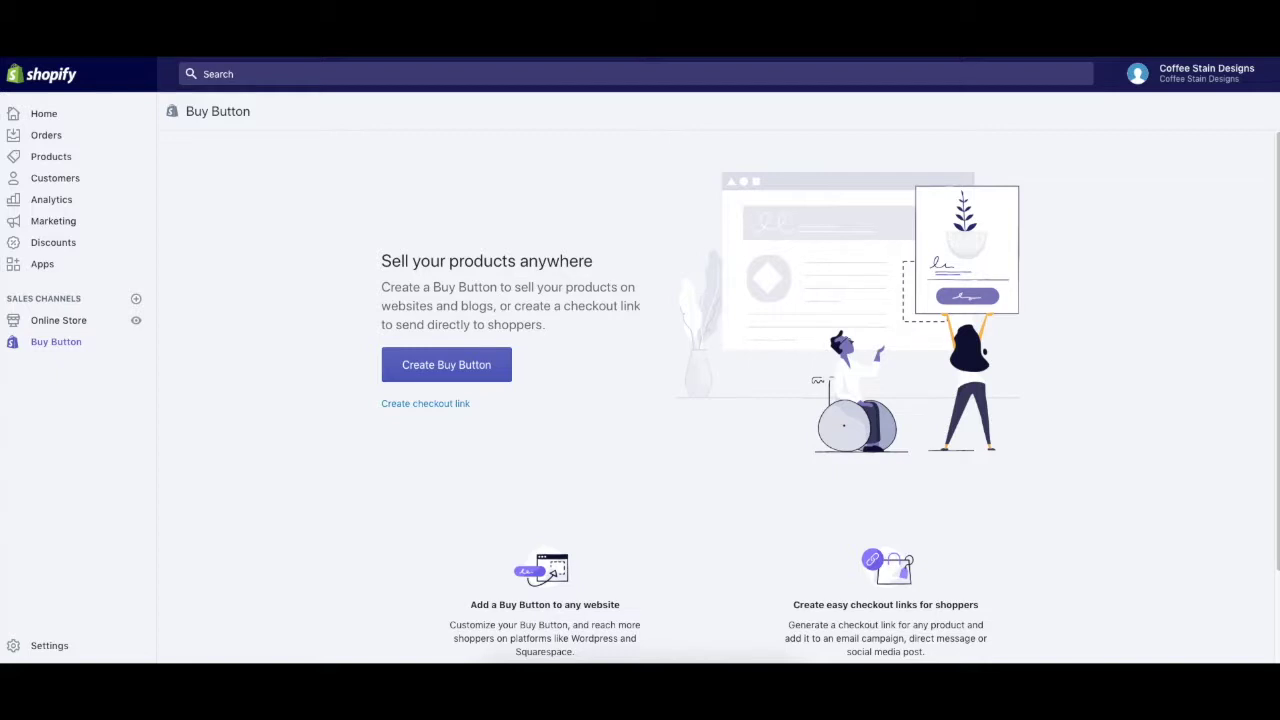
- Create a new Buy Button for the 'I love mine carafe - Short-Sleeve Unisex T-Shirt' product
{"action": "left_click", "coordinate": [446, 364]}
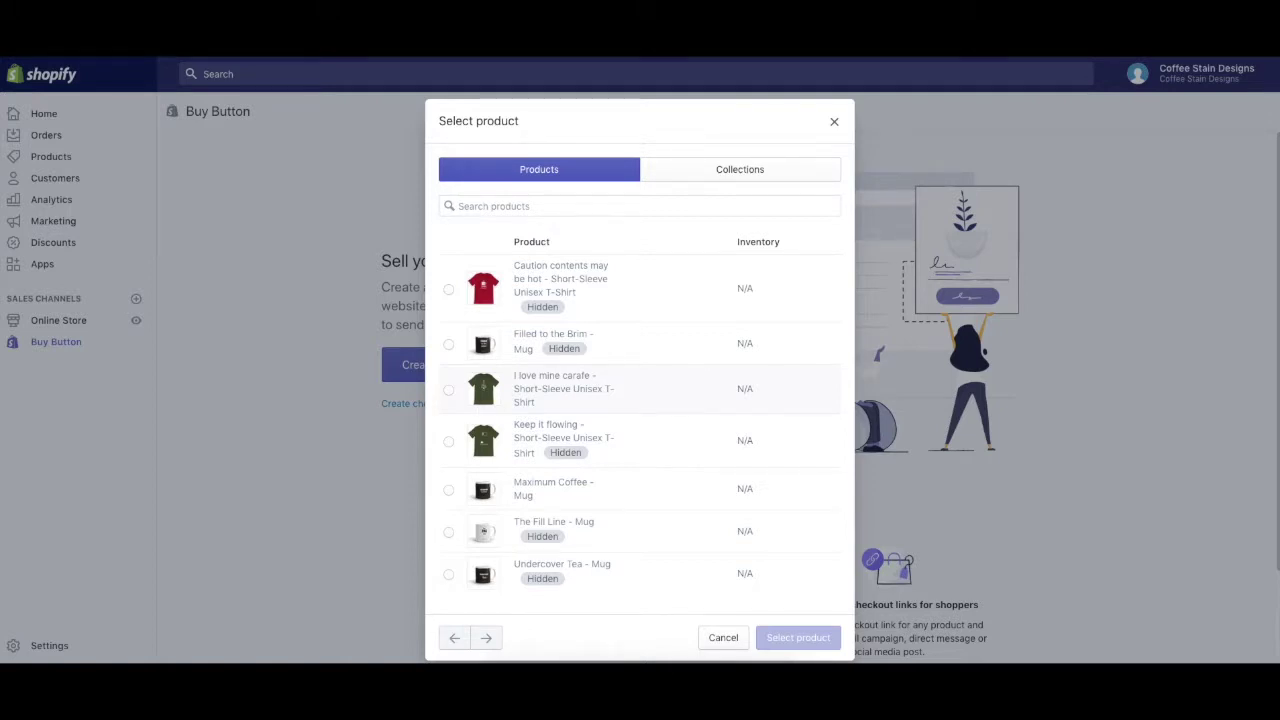
{"action": "left_click", "coordinate": [448, 389]}
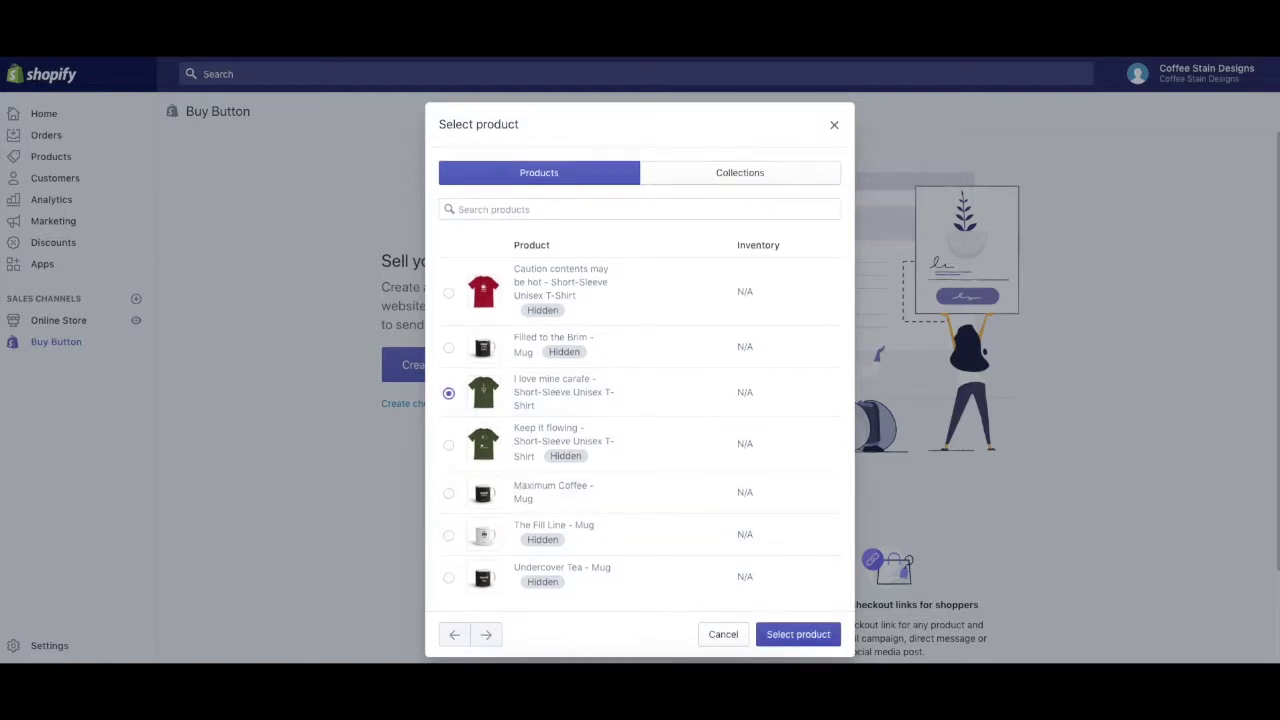
{"action": "left_click", "coordinate": [798, 634]}
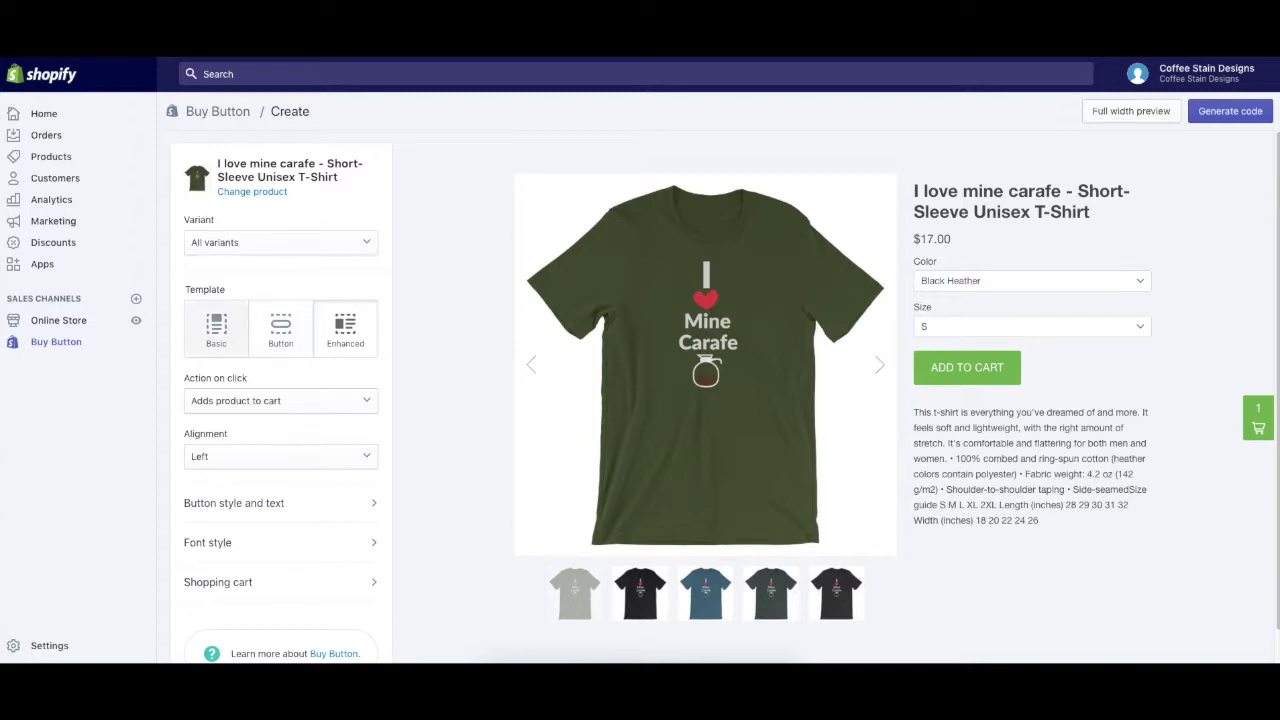
- Preview the Basic and Button templates, then settle on the Enhanced layout
{"action": "left_click", "coordinate": [216, 328]}
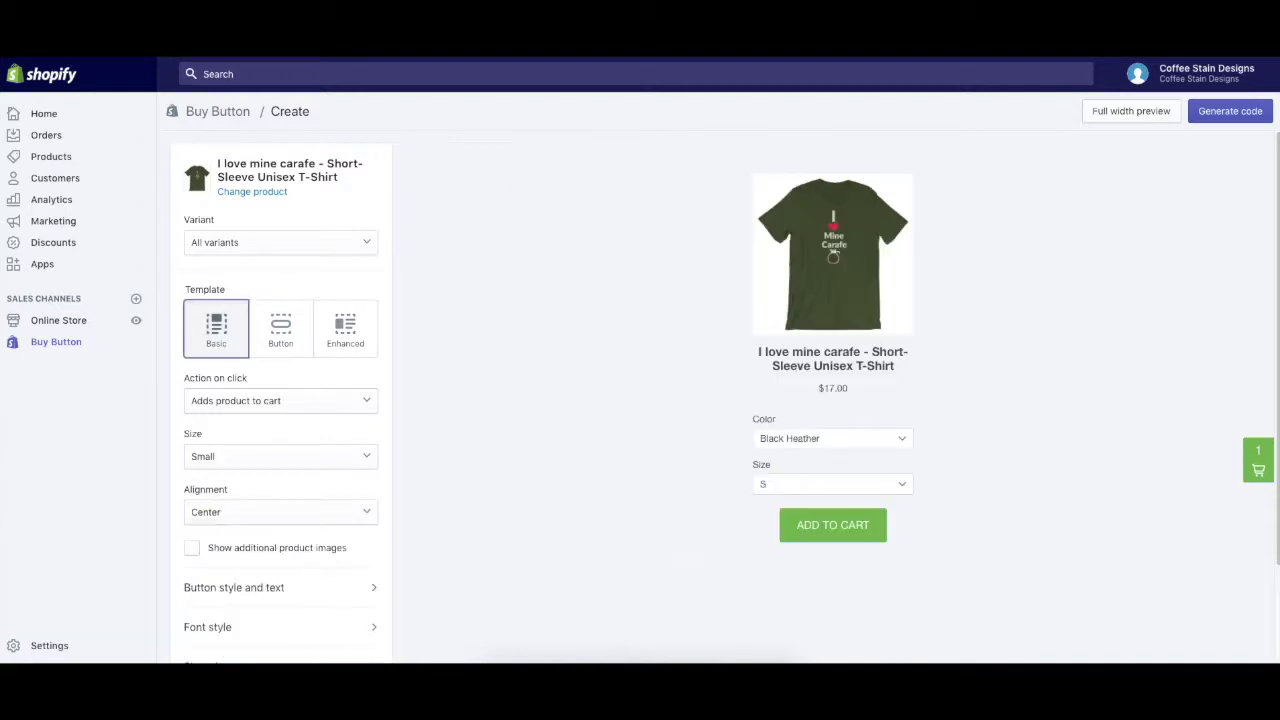
{"action": "left_click", "coordinate": [281, 328]}
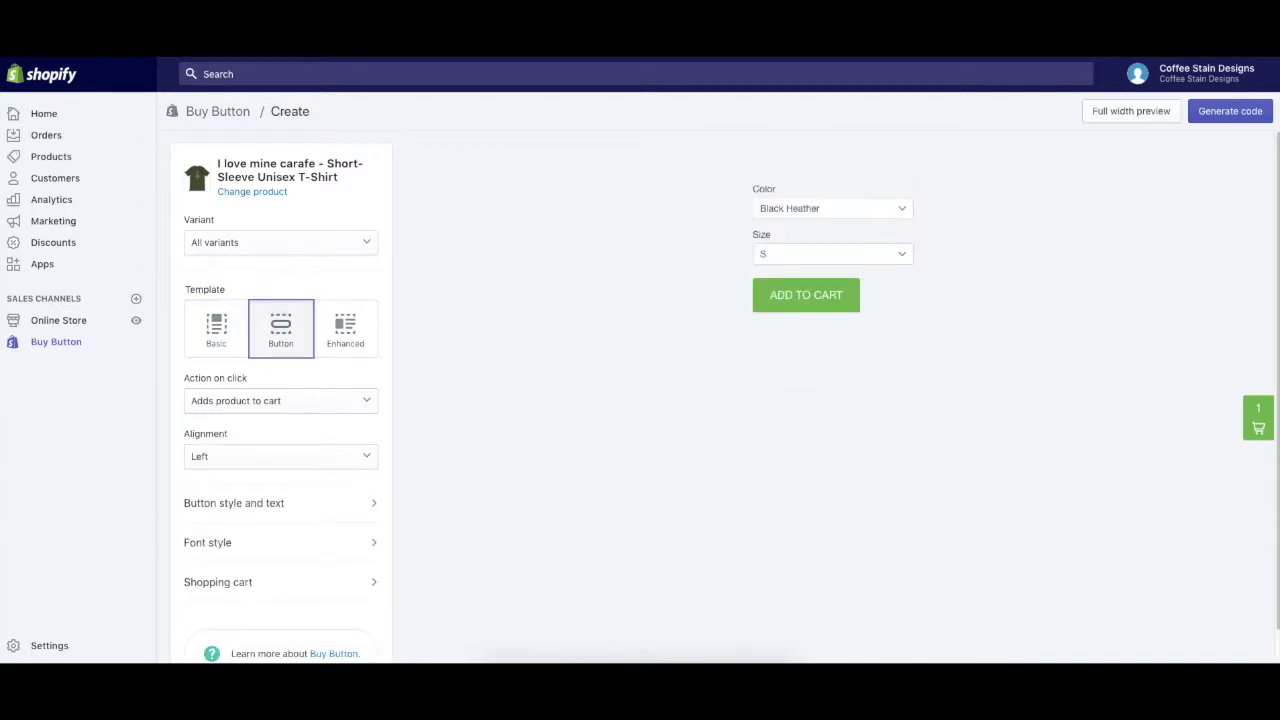
{"action": "left_click", "coordinate": [345, 328]}
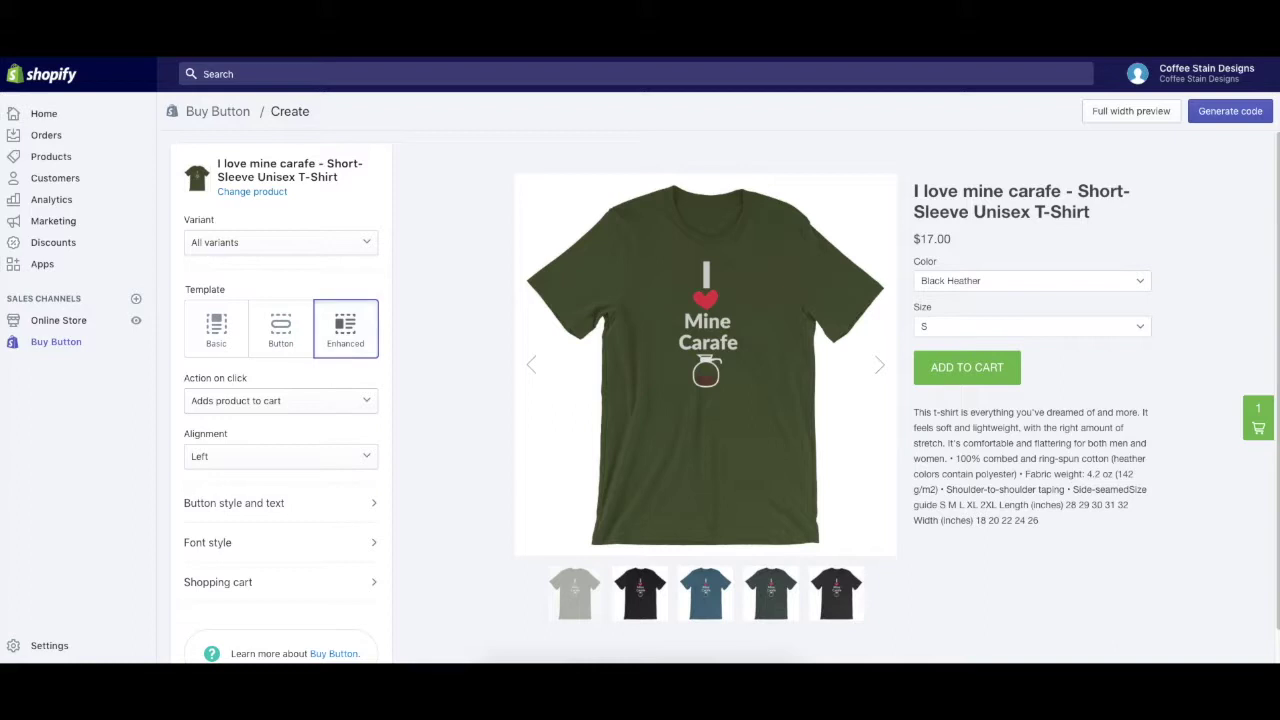
- Set Action on click to 'Directs shoppers to checkout' so the button reads BUY NOW
{"action": "left_click", "coordinate": [280, 400]}
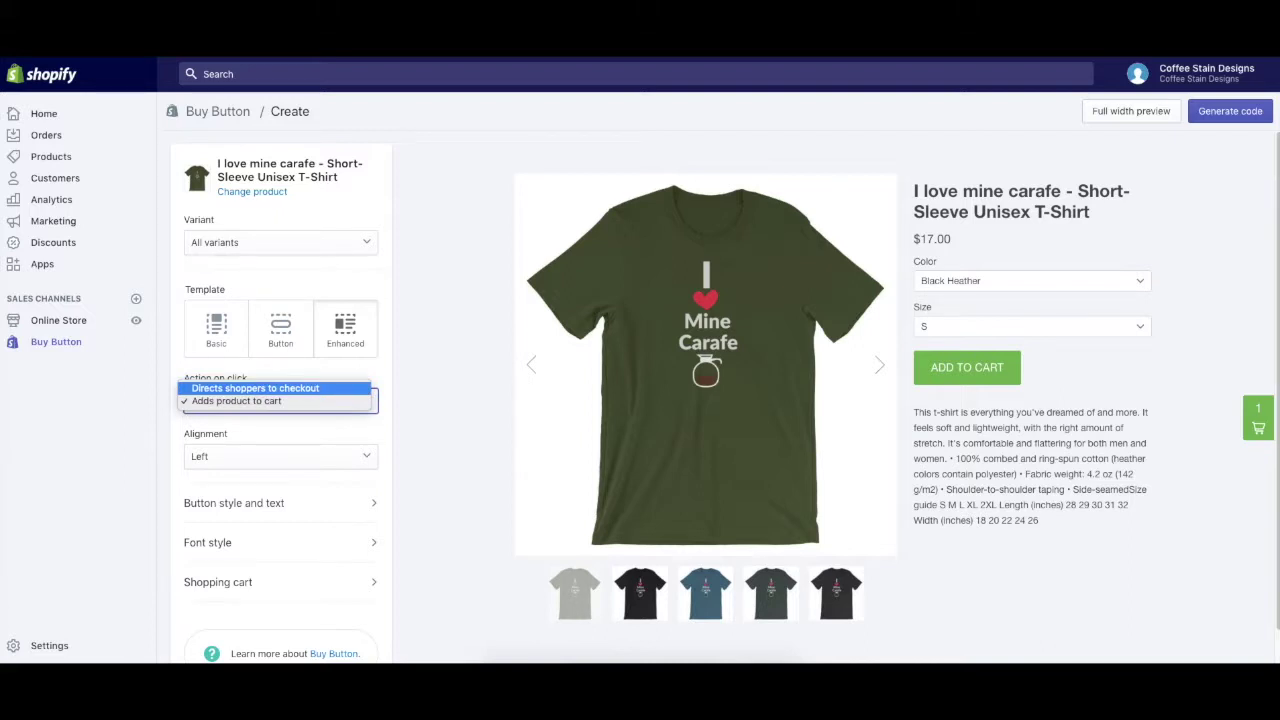
{"action": "left_click", "coordinate": [255, 388]}
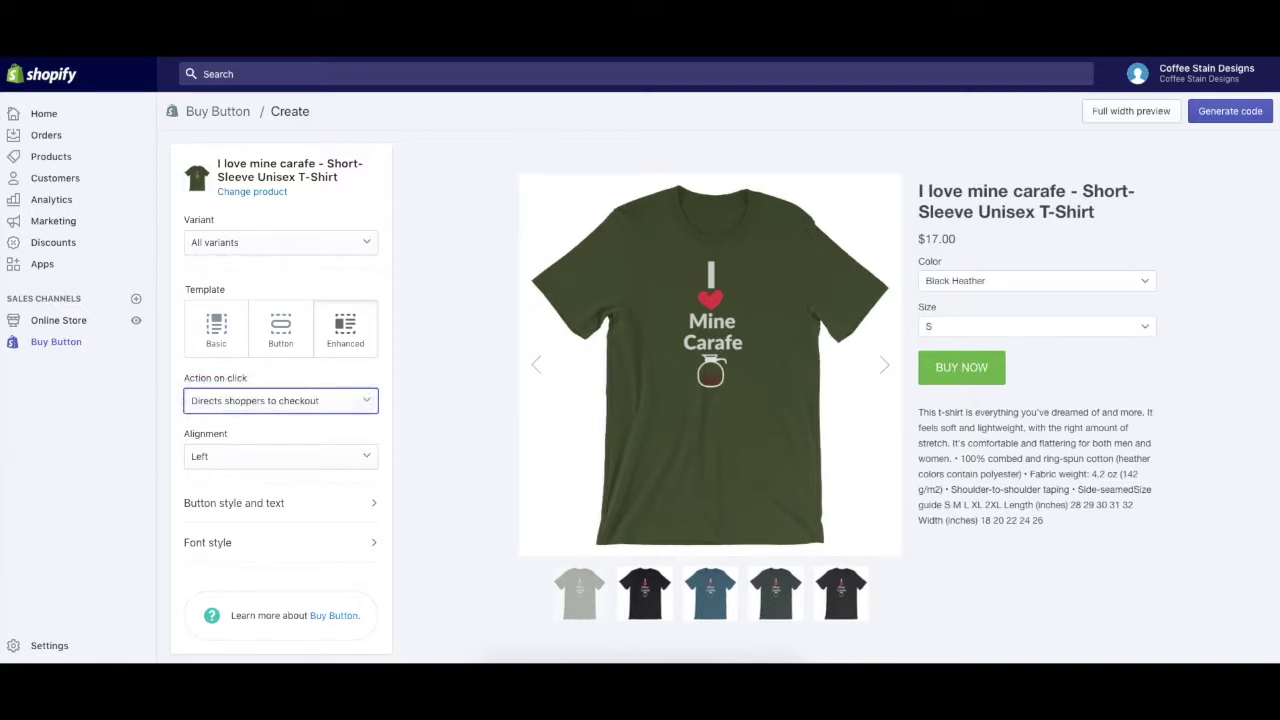
{"action": "key", "text": "space"}
{"action": "key", "text": "Down"}
{"action": "key", "text": "Return"}
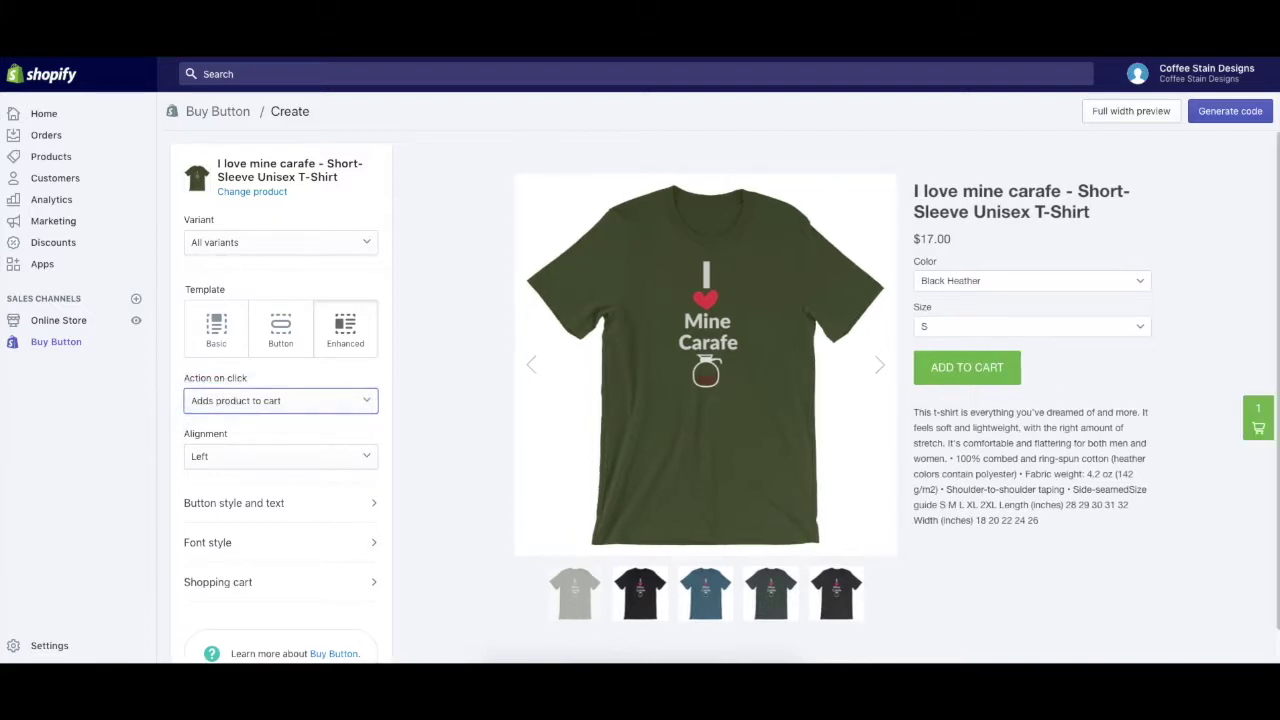
{"action": "key", "text": "space"}
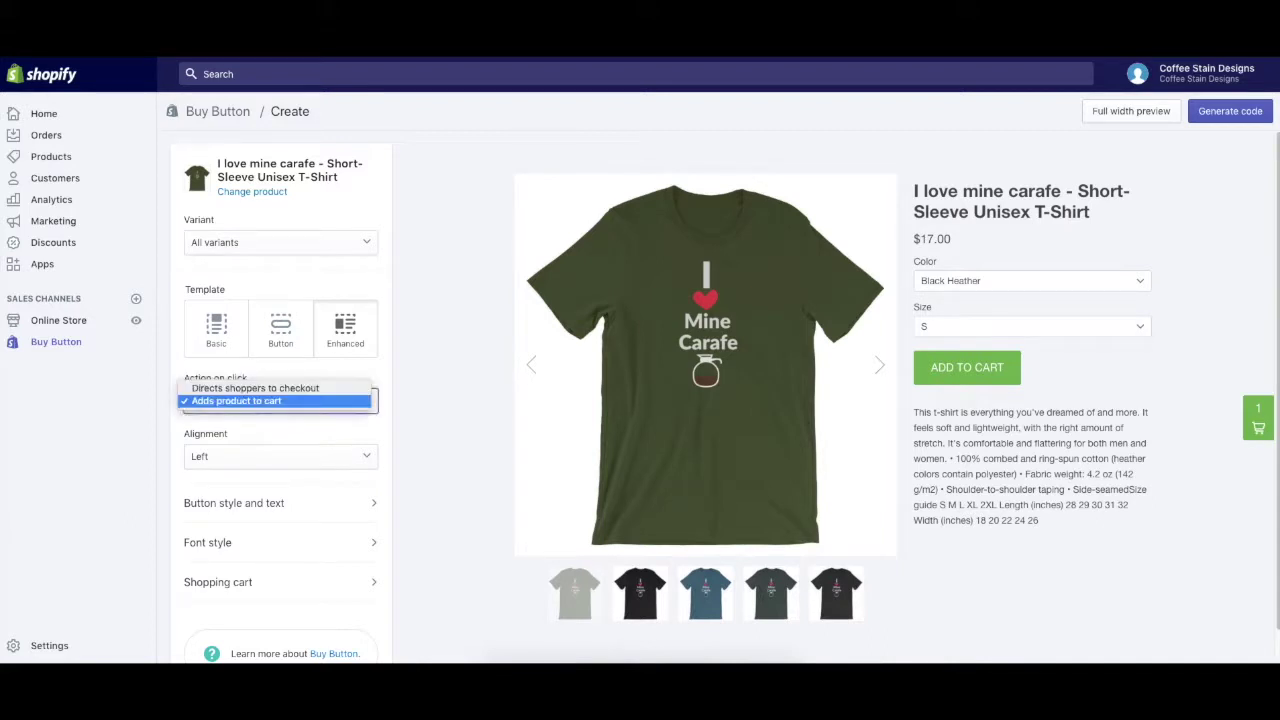
{"action": "key", "text": "Up"}
{"action": "key", "text": "Return"}
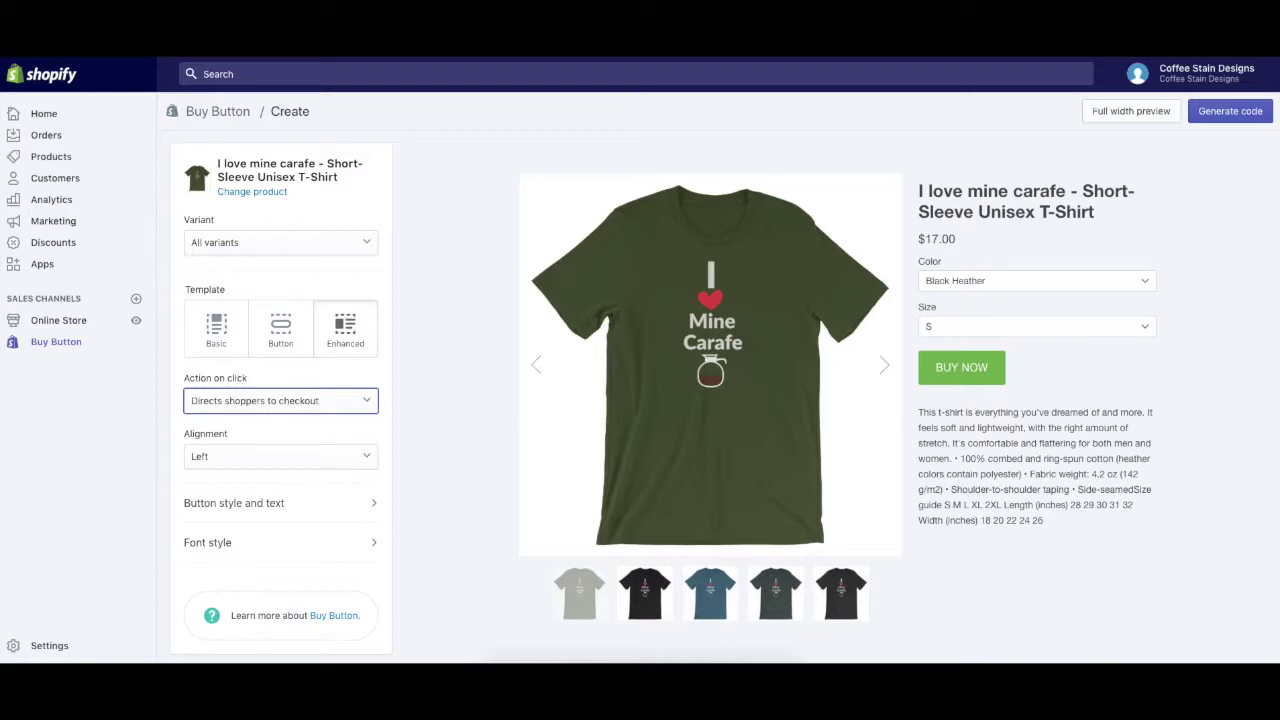
- Keep Alignment on Left and review the Button style and Font style settings
{"action": "key", "text": "Tab"}
{"action": "key", "text": "space"}
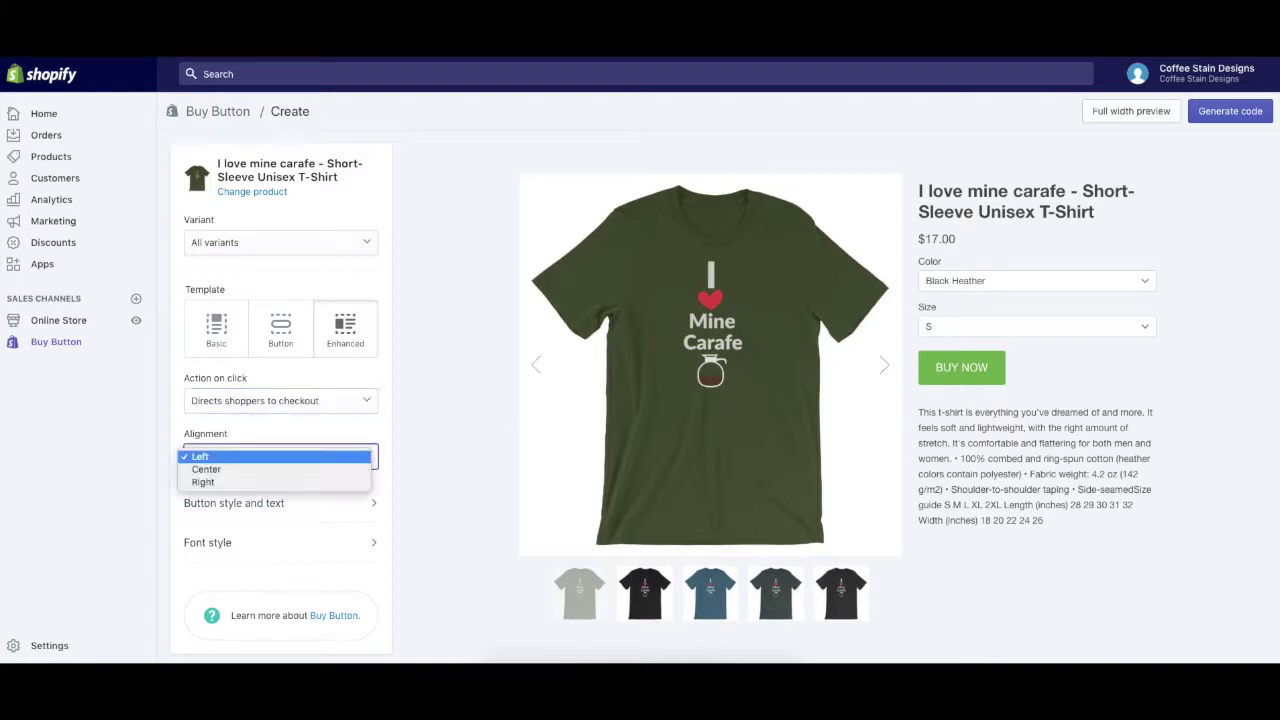
{"action": "key", "text": "Return"}
{"action": "key", "text": "Tab"}
{"action": "key", "text": "Return"}
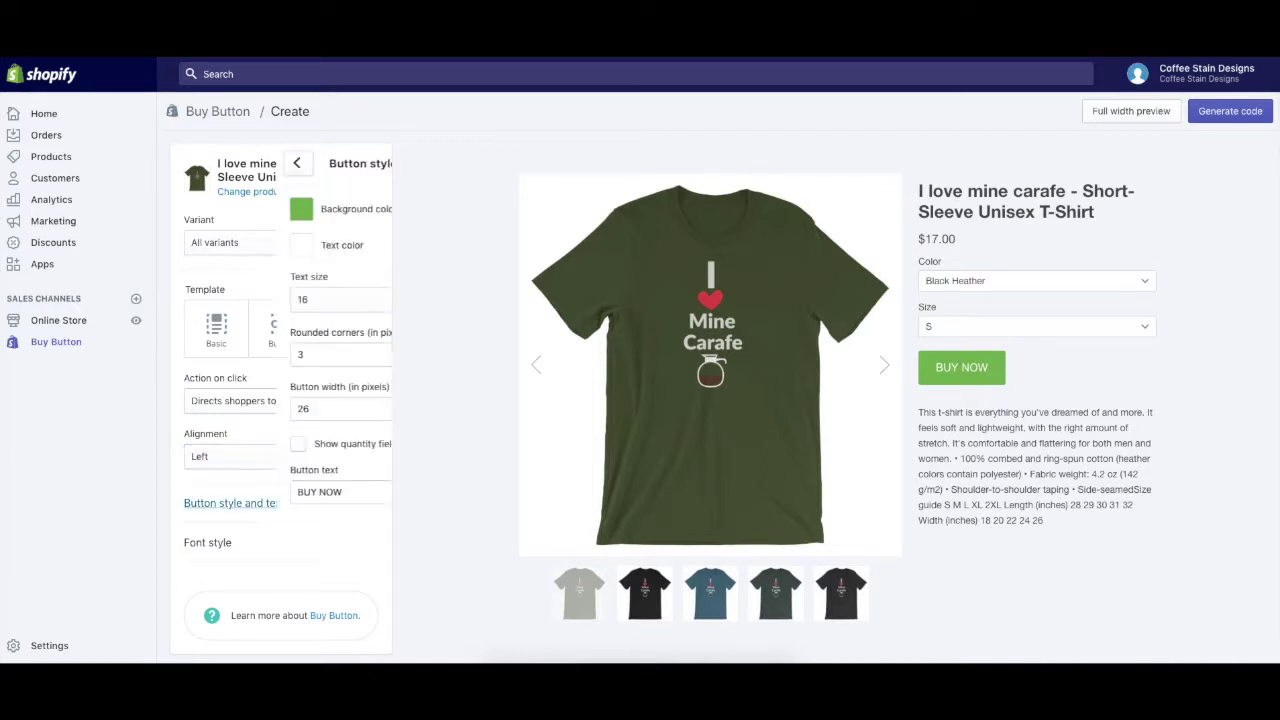
{"action": "key", "text": "Return"}
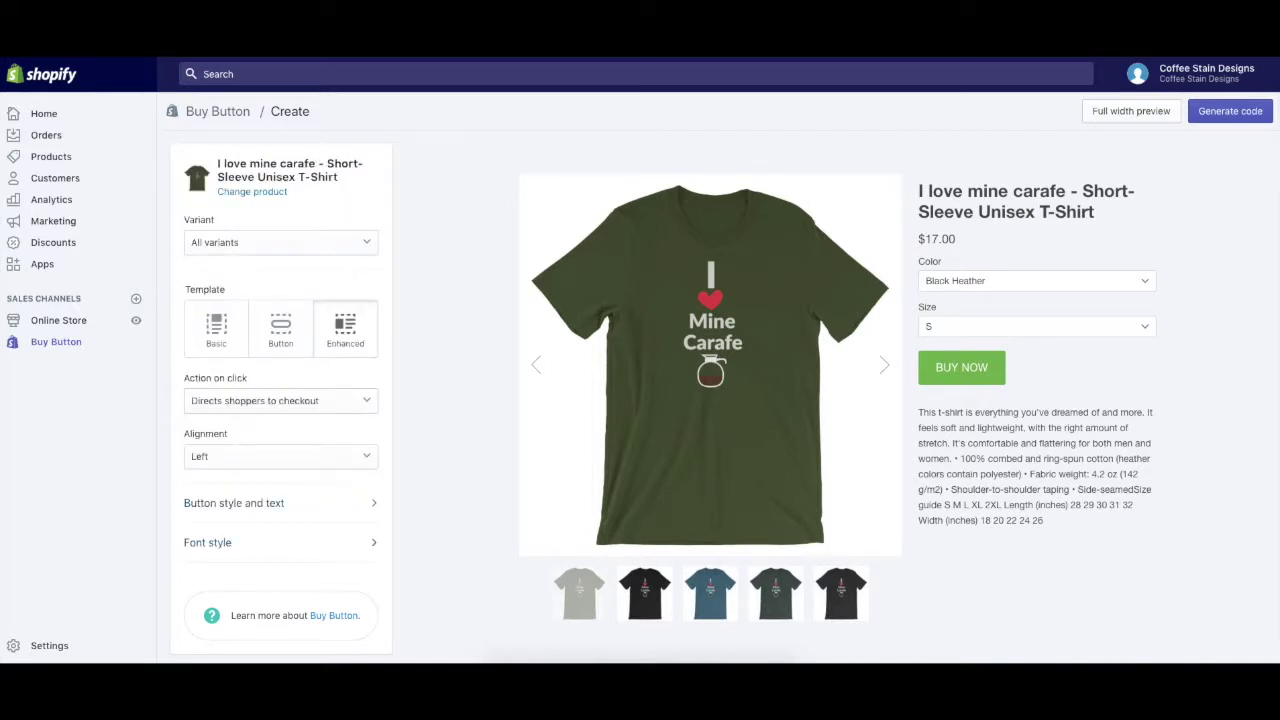
{"action": "key", "text": "Tab"}
{"action": "key", "text": "Return"}
{"action": "key", "text": "Return"}
- Generate the T-shirt Buy Button's embed code and copy it to the clipboard
{"action": "left_click", "coordinate": [1230, 111]}
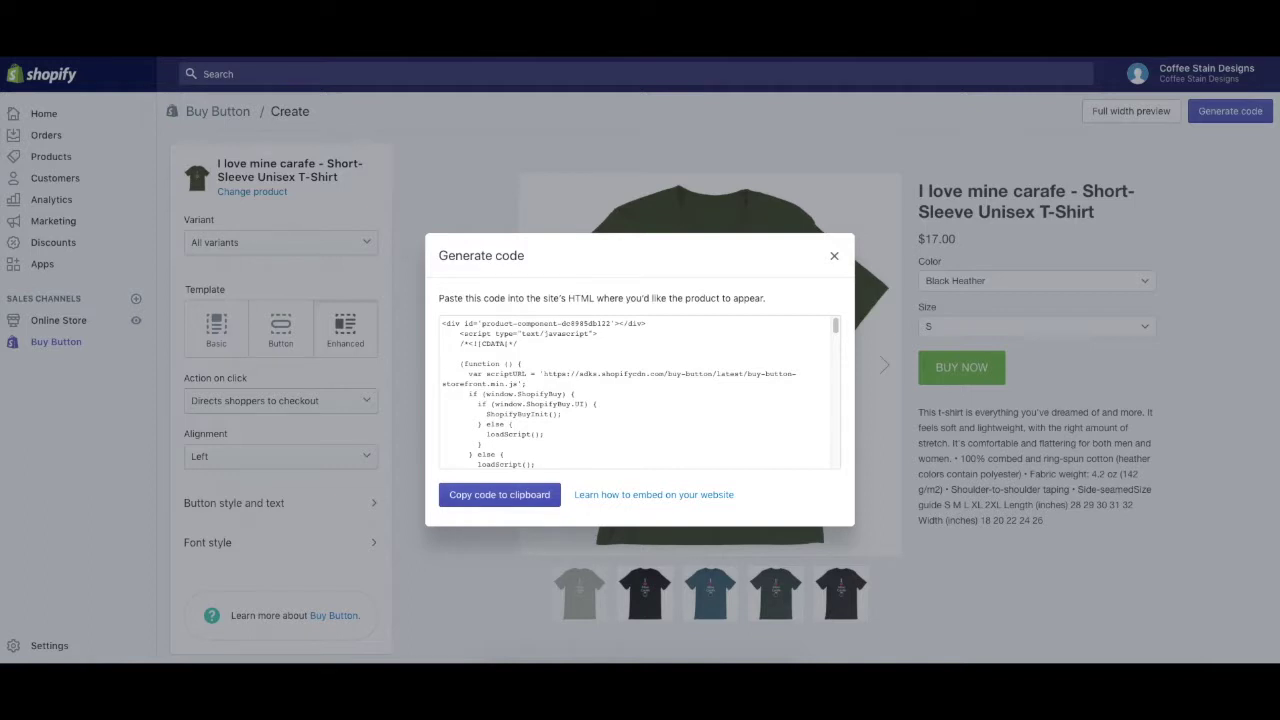
{"action": "left_click", "coordinate": [499, 494]}
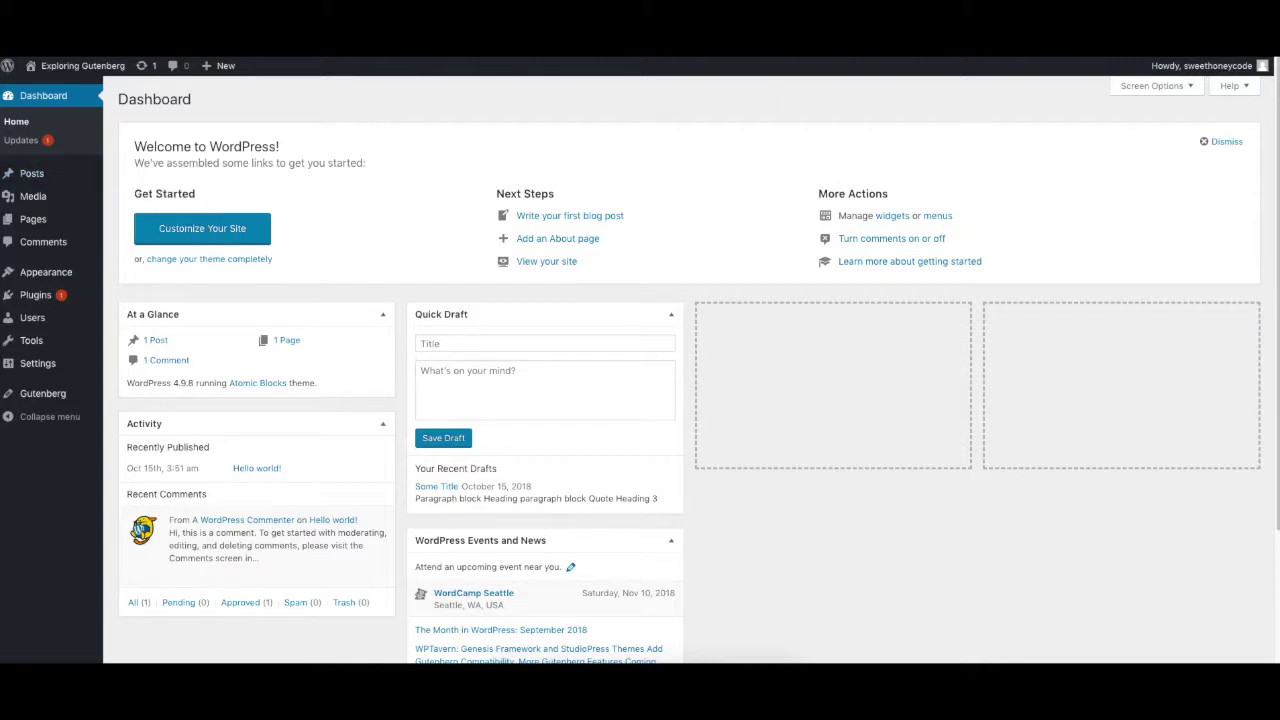
- Create a new post from the Posts menu's Add New entry
{"action": "mouse_move", "coordinate": [31, 173]}
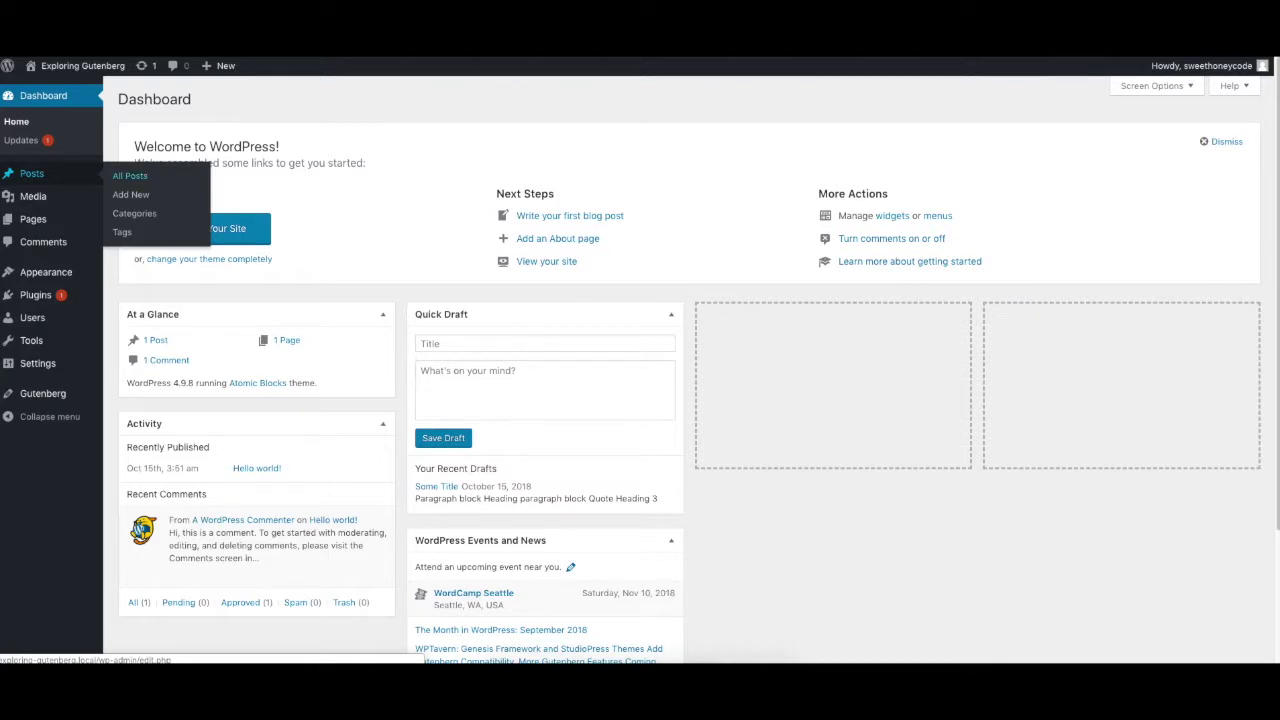
{"action": "left_click", "coordinate": [130, 194]}
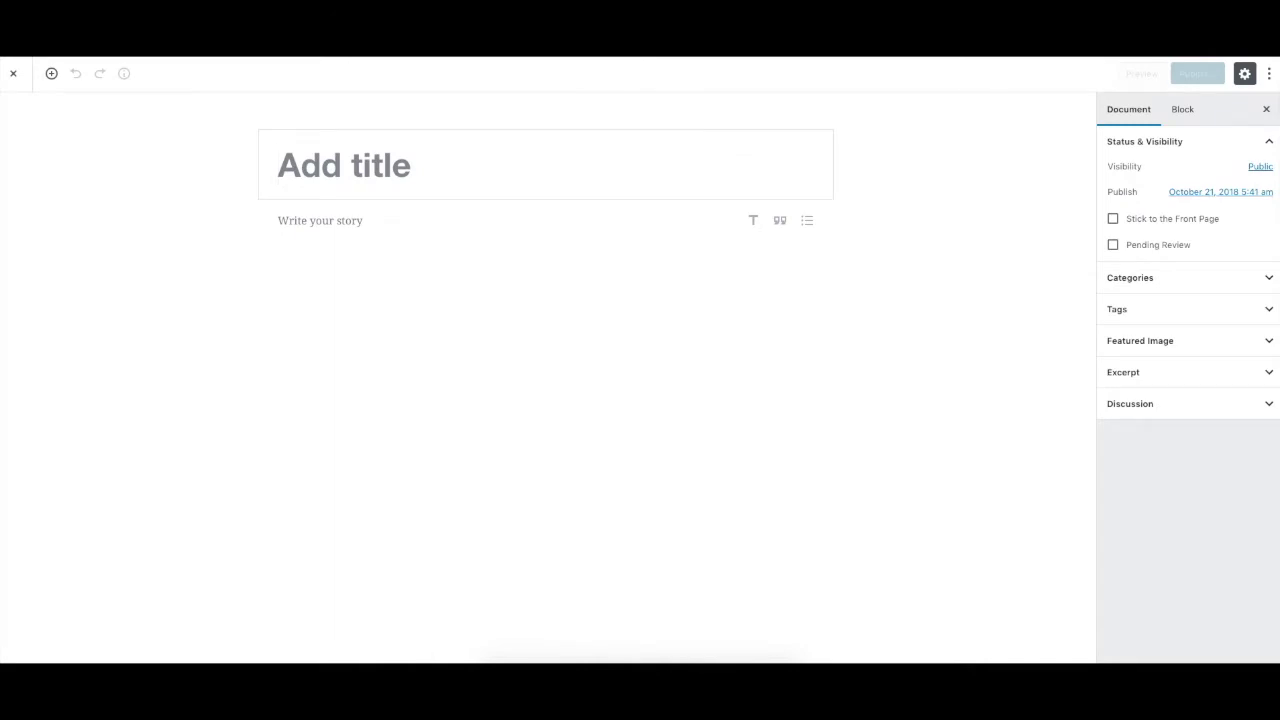
- Title the post 'Sample Post' and insert a Custom HTML block below it via /html
{"action": "type", "text": "Sample Post"}
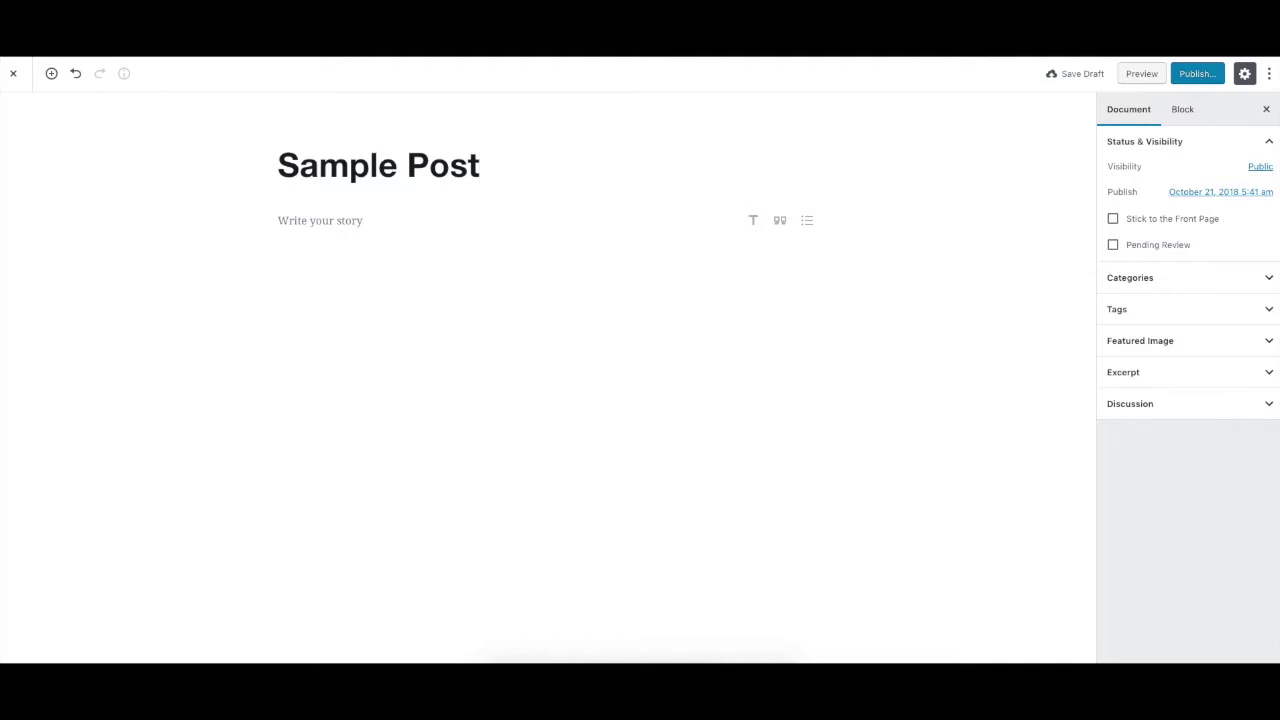
{"action": "key", "text": "Return"}
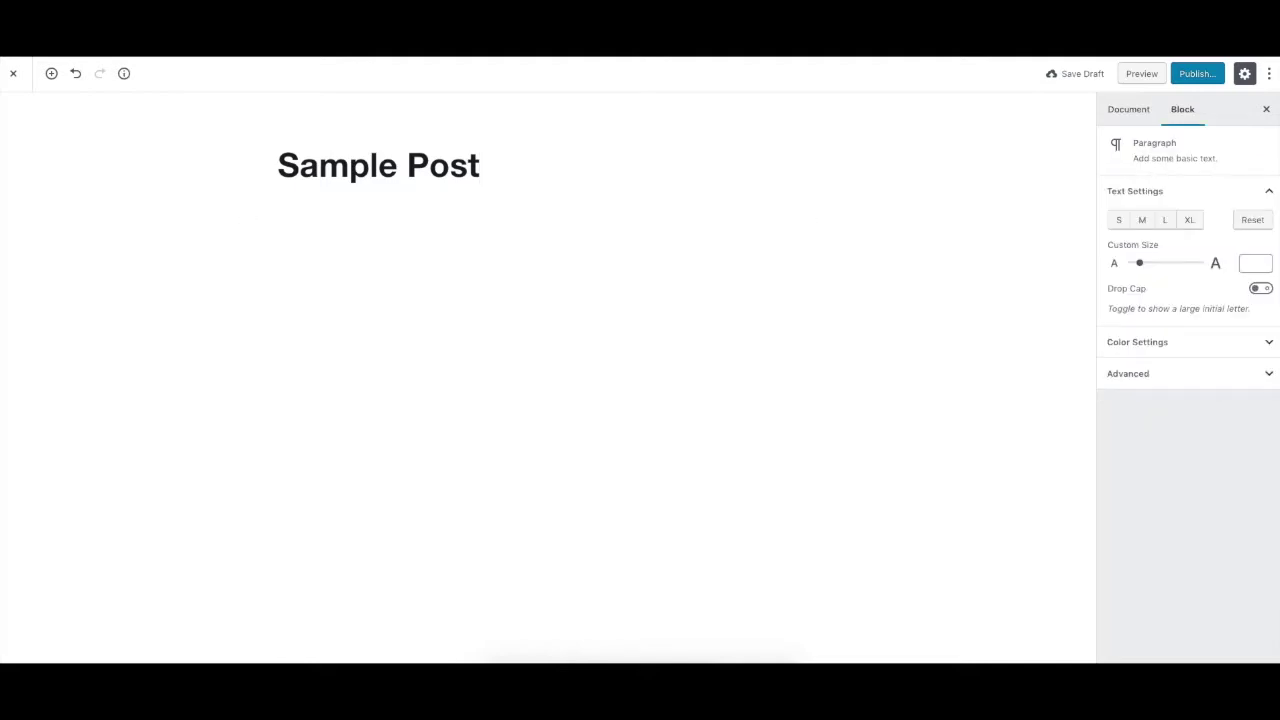
{"action": "type", "text": "/html"}
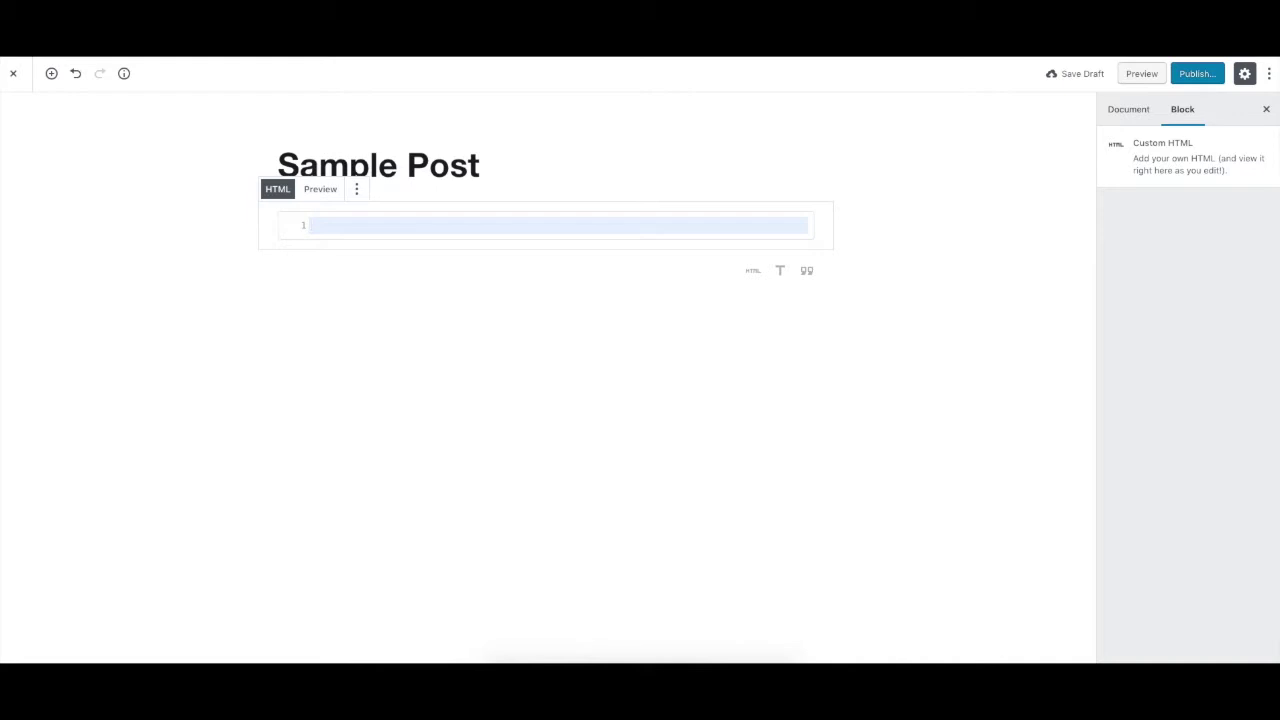
- Save the draft and paste the Shopify Buy Button embed code into the Custom HTML block
{"action": "key", "text": "ctrl+s"}
{"action": "key", "text": "ctrl+v"}
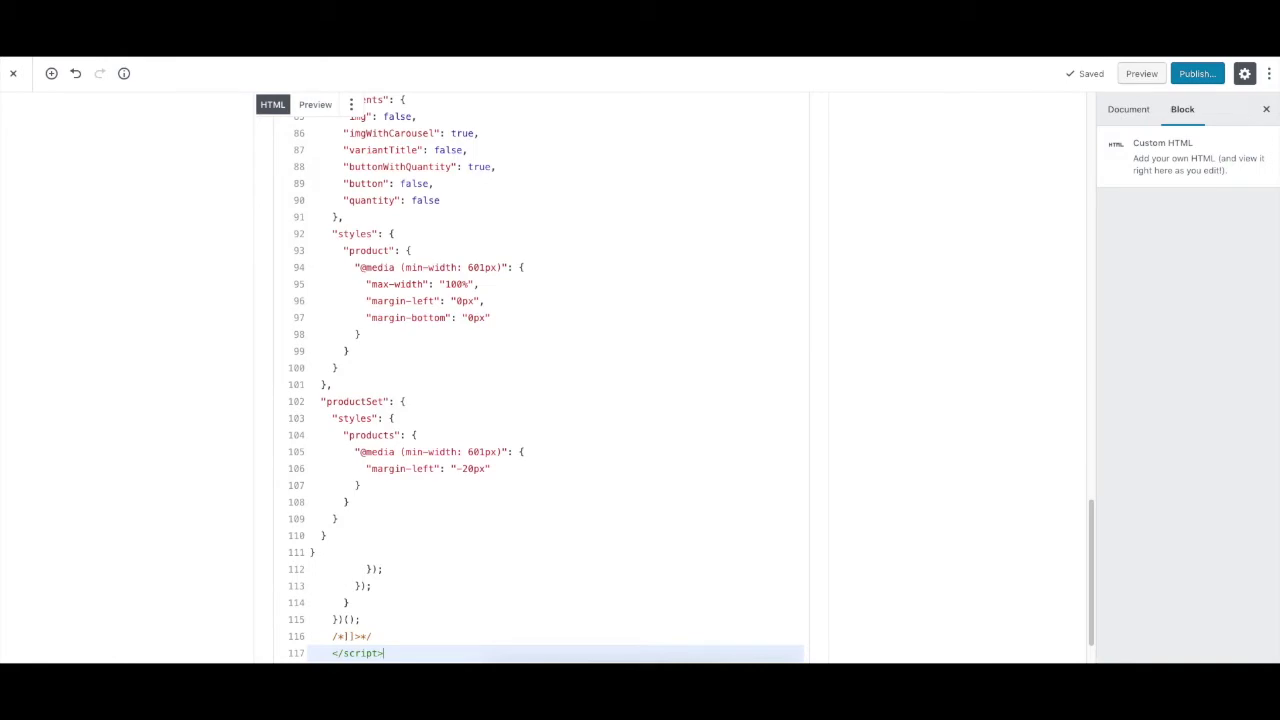
{"action": "scroll", "coordinate": [540, 380], "scroll_direction": "up", "scroll_amount": 15}
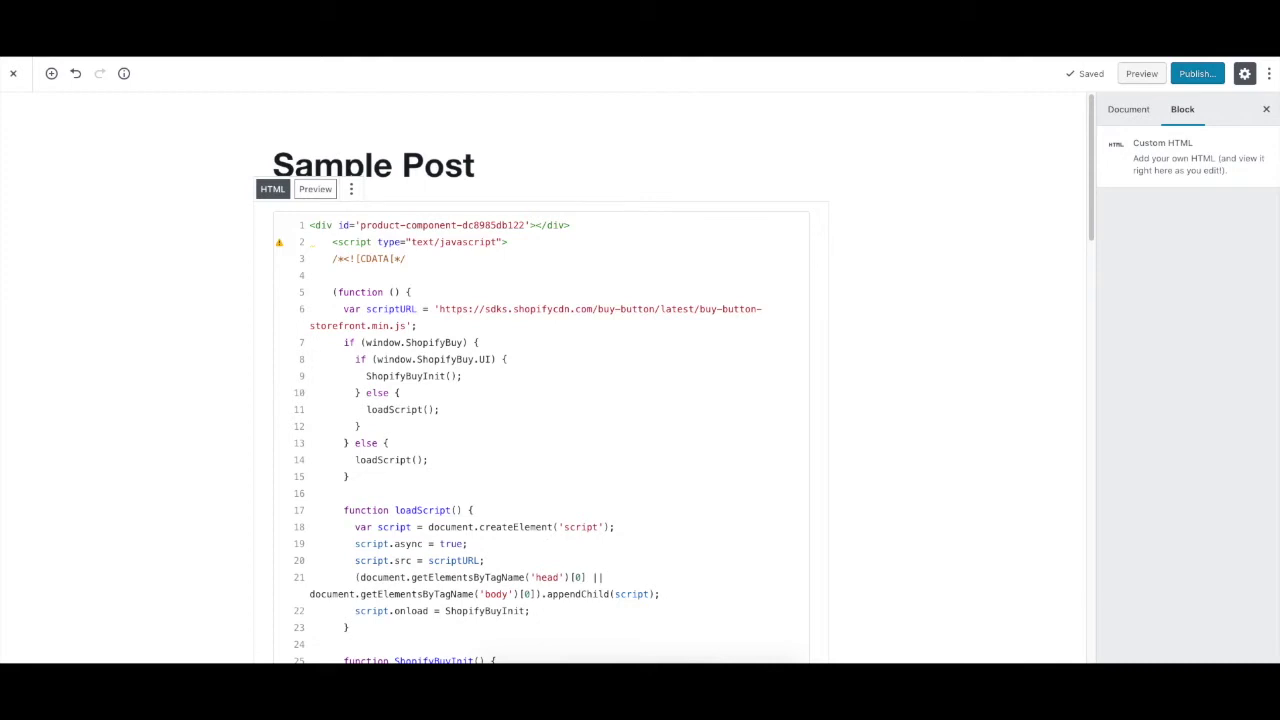
- Preview the Custom HTML block rendered as the carafe T-shirt product card
{"action": "left_click", "coordinate": [315, 189]}
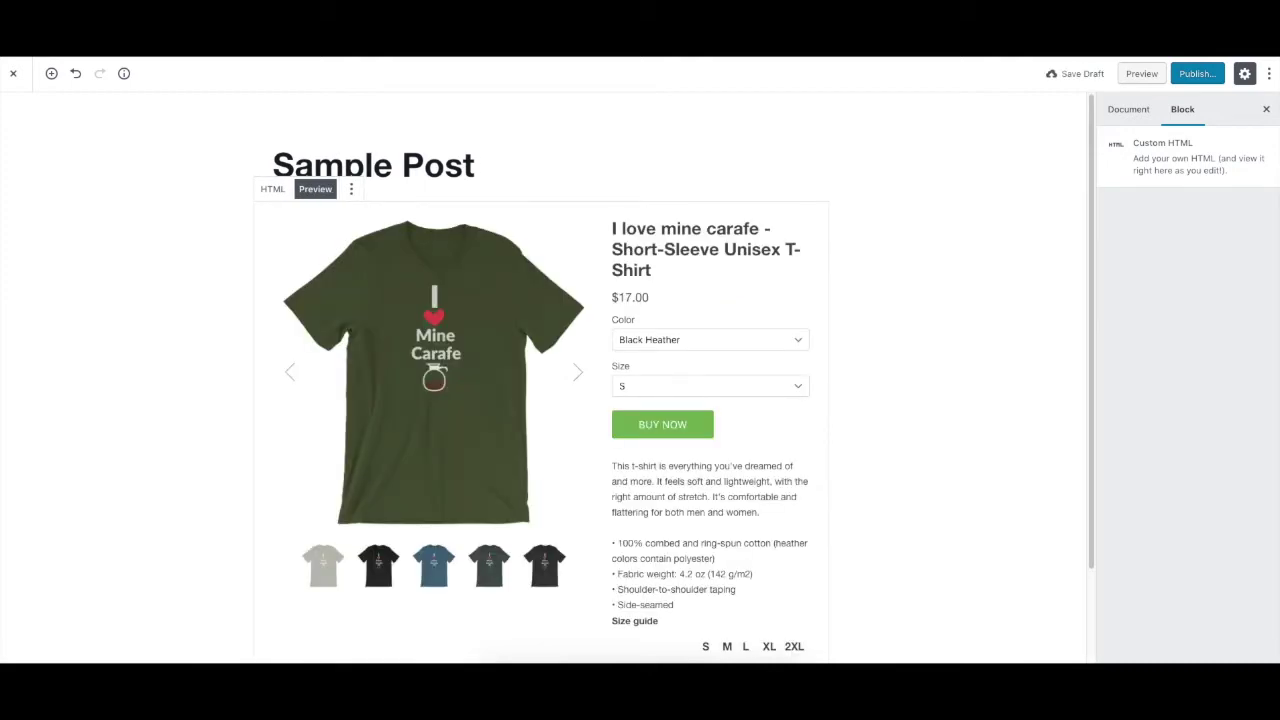
{"action": "scroll", "coordinate": [545, 380], "scroll_direction": "down", "scroll_amount": 1}
{"action": "scroll", "coordinate": [545, 380], "scroll_direction": "up", "scroll_amount": 1}
- Publish Sample Post and open the published post on the site
{"action": "left_click", "coordinate": [1197, 73]}
{"action": "left_click", "coordinate": [1201, 73]}
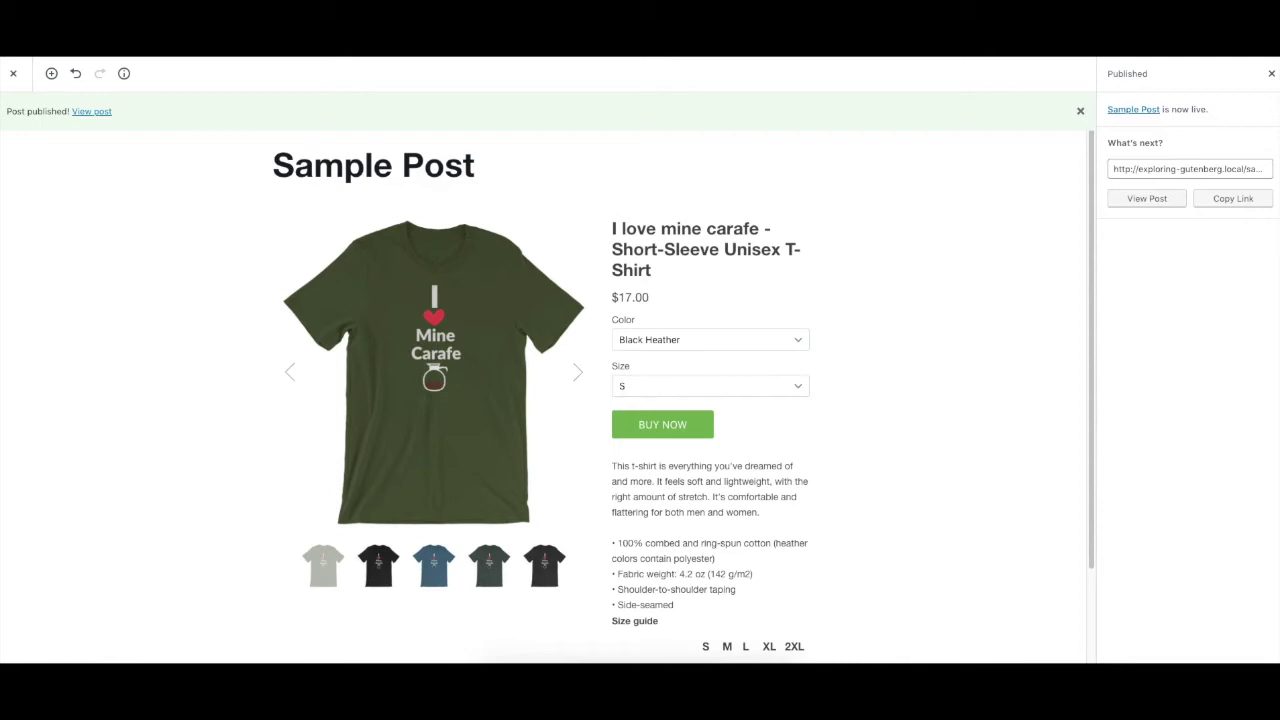
{"action": "left_click", "coordinate": [91, 111]}
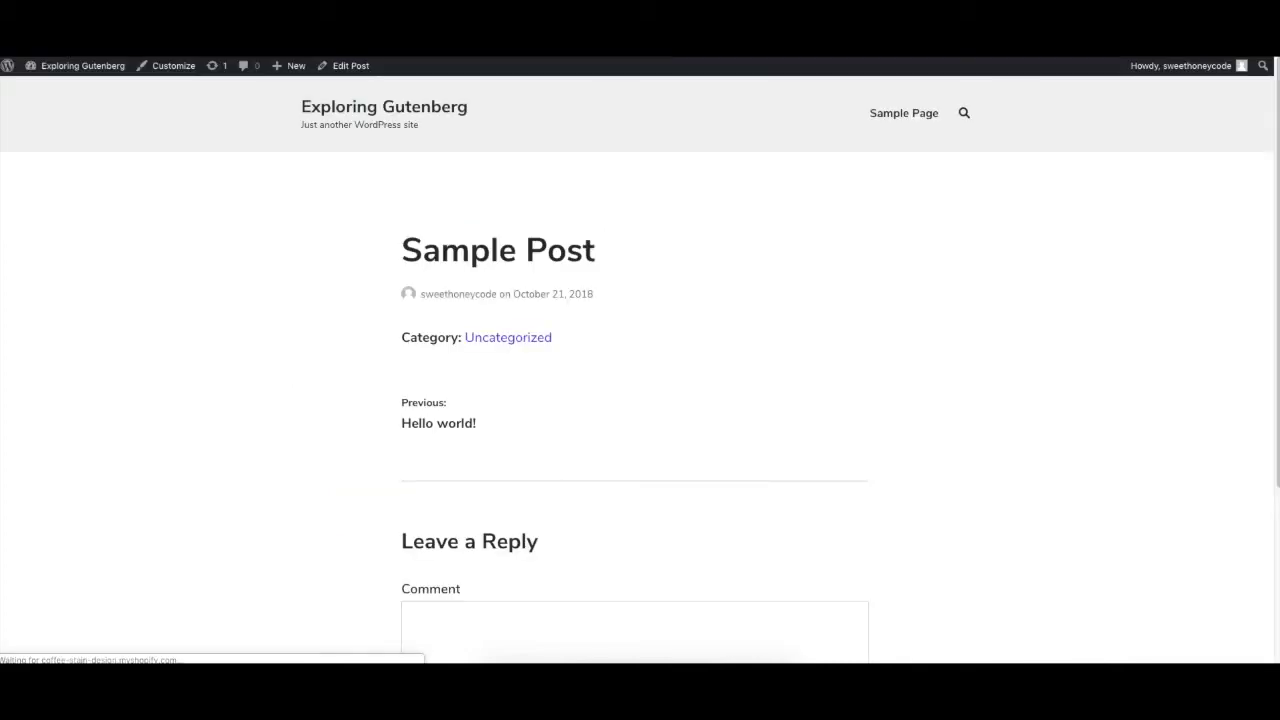
- Scroll through the live post to inspect the $17.00 carafe T-shirt card with BUY NOW
{"action": "scroll", "coordinate": [640, 400], "scroll_direction": "down", "scroll_amount": 2}
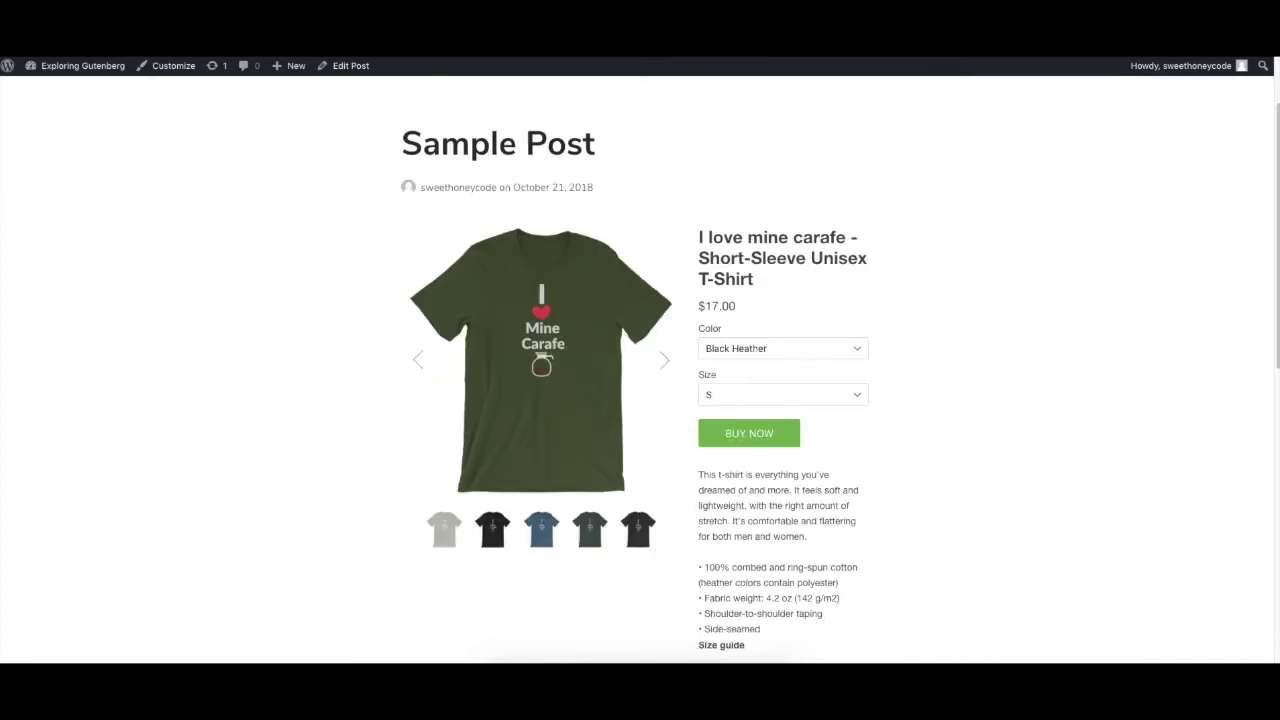
{"action": "scroll", "coordinate": [640, 400], "scroll_direction": "down", "scroll_amount": 2}
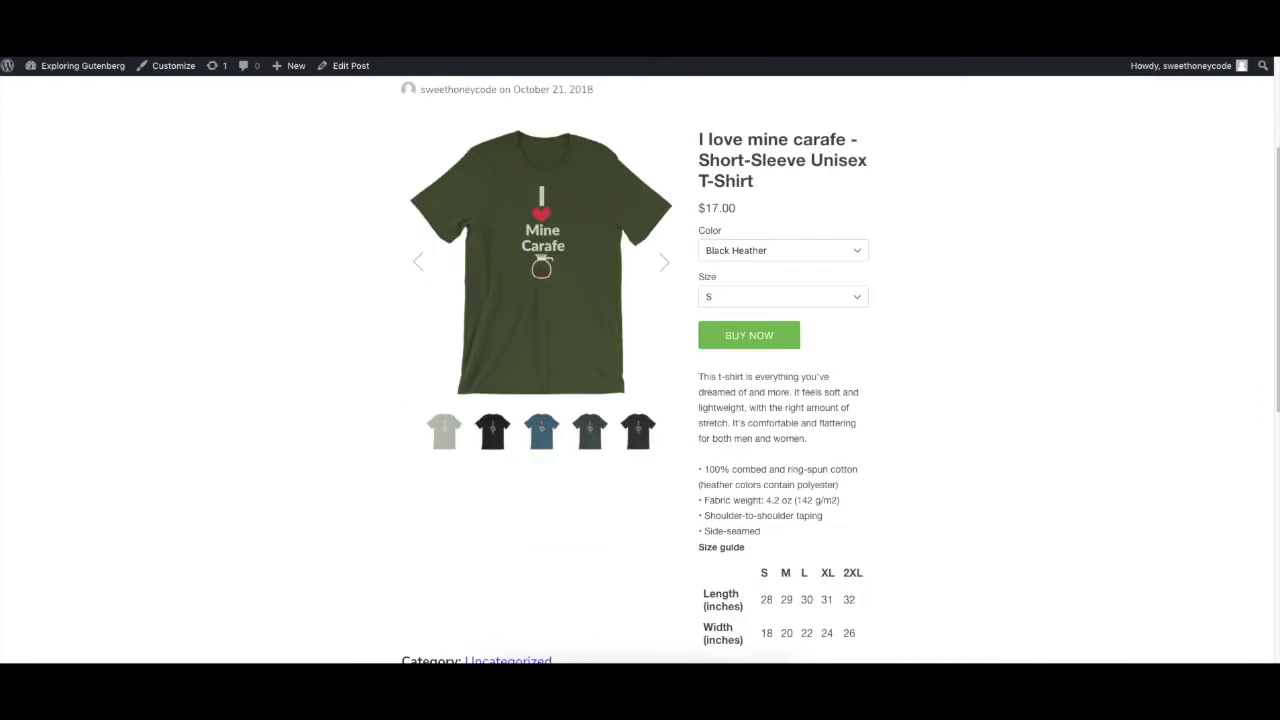
{"action": "scroll", "coordinate": [640, 400], "scroll_direction": "up", "scroll_amount": 2}
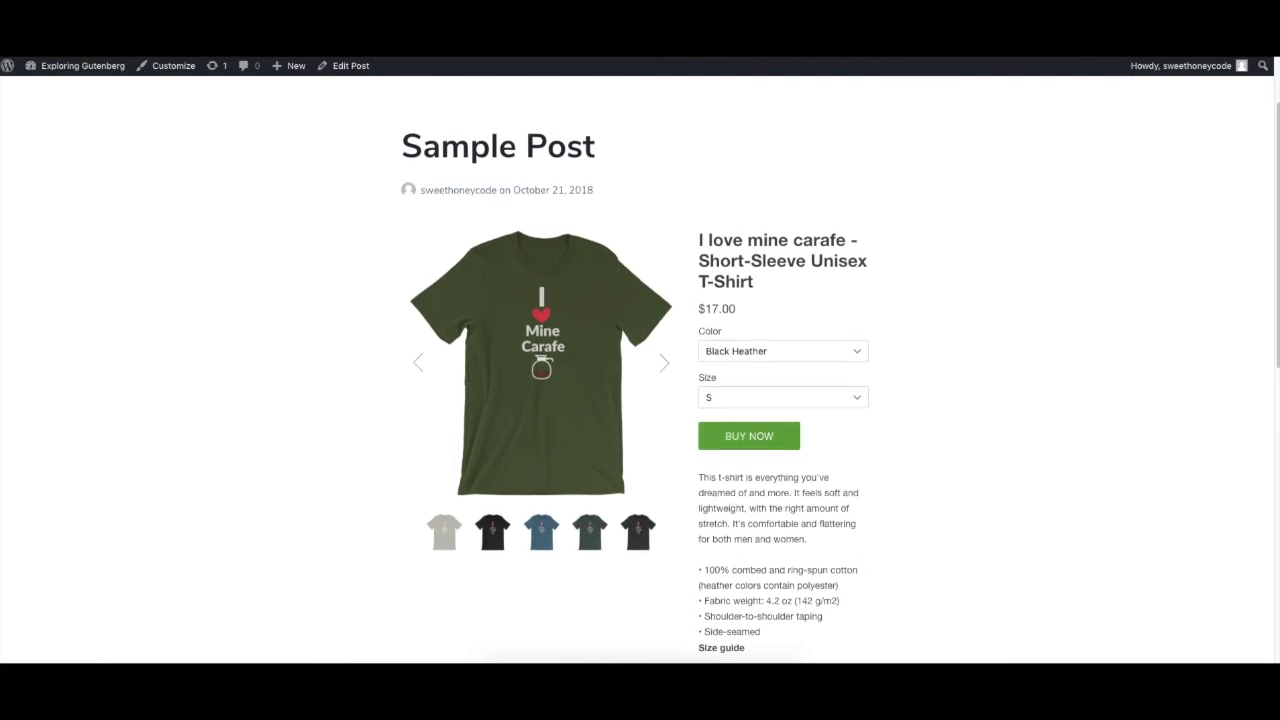
{"action": "left_click", "coordinate": [749, 436]}
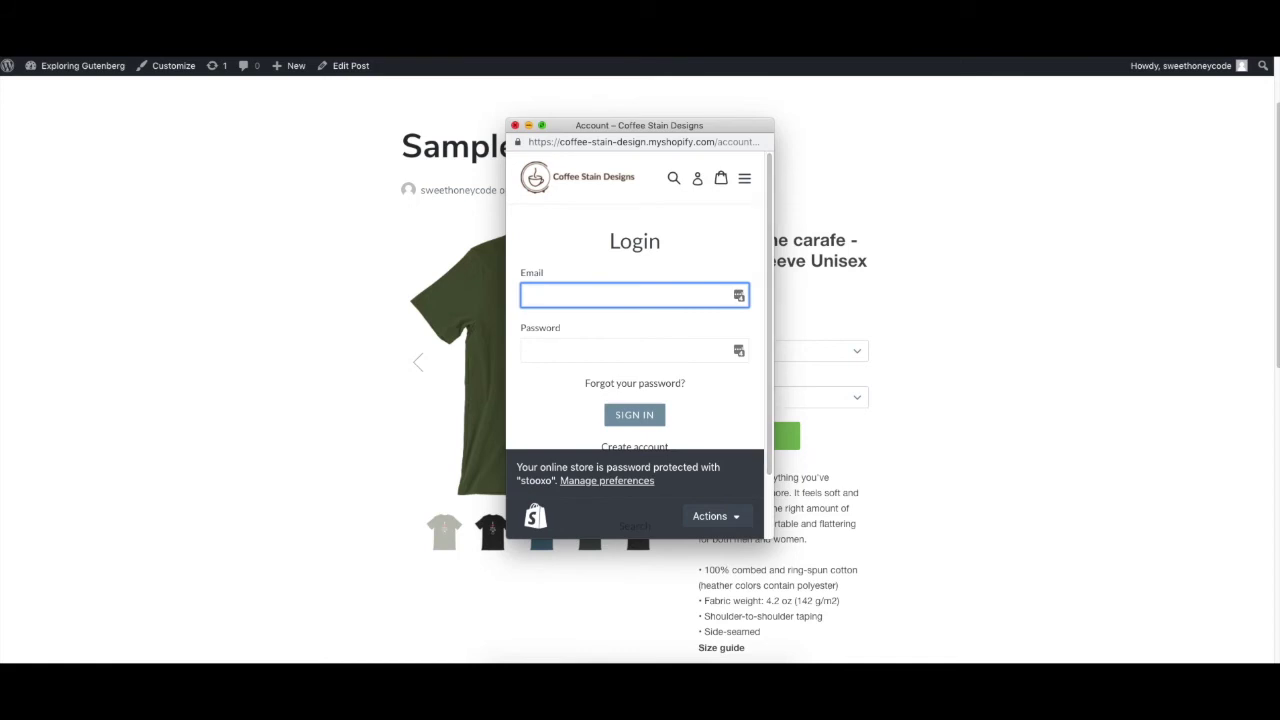
{"action": "key", "text": "super+w"}
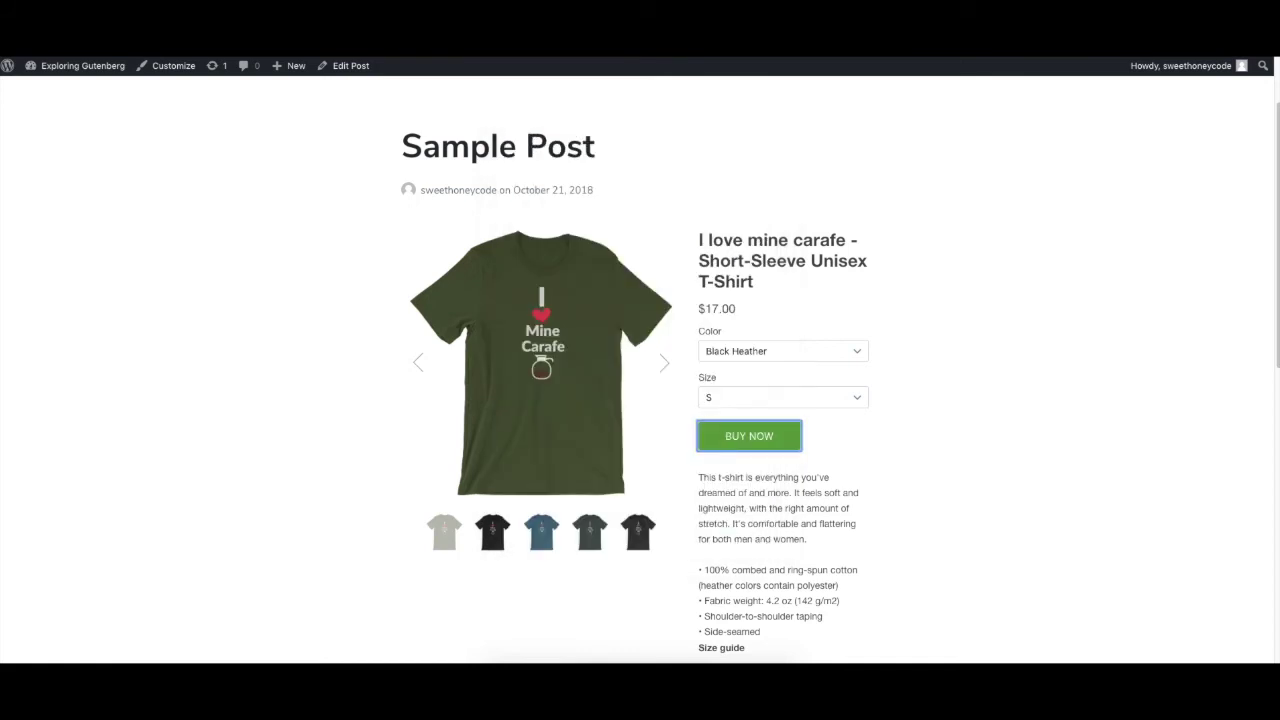